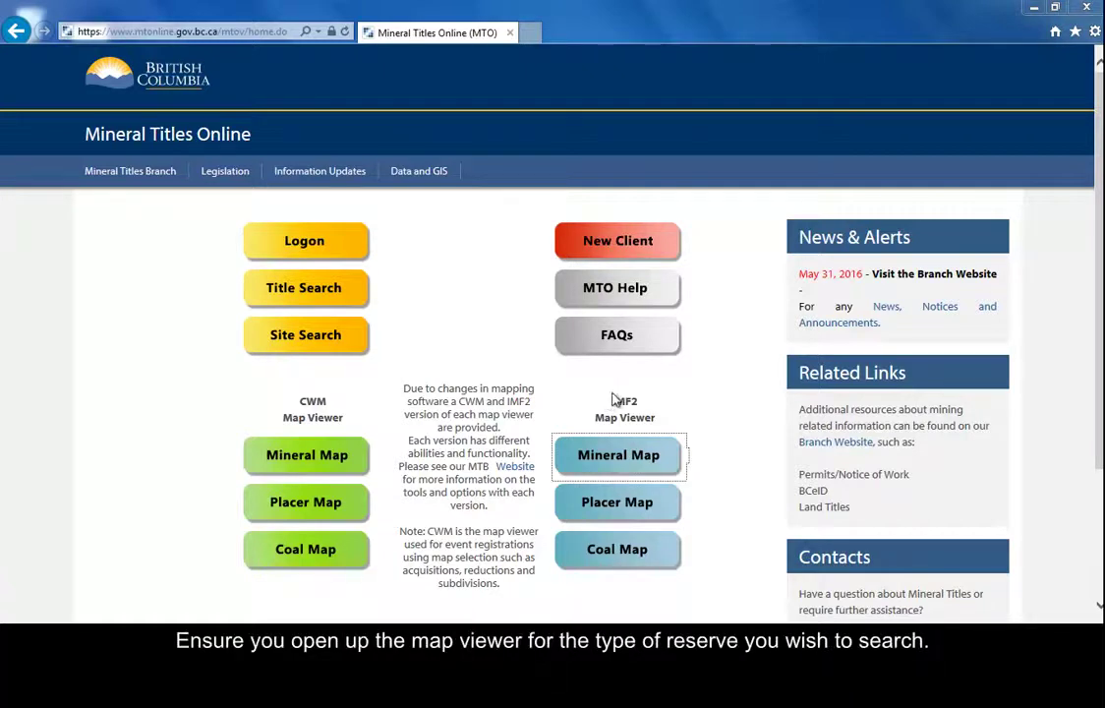
- Open the IMF2 mineral map full screen and start a Mineral Reserves search
left_click(622, 461)
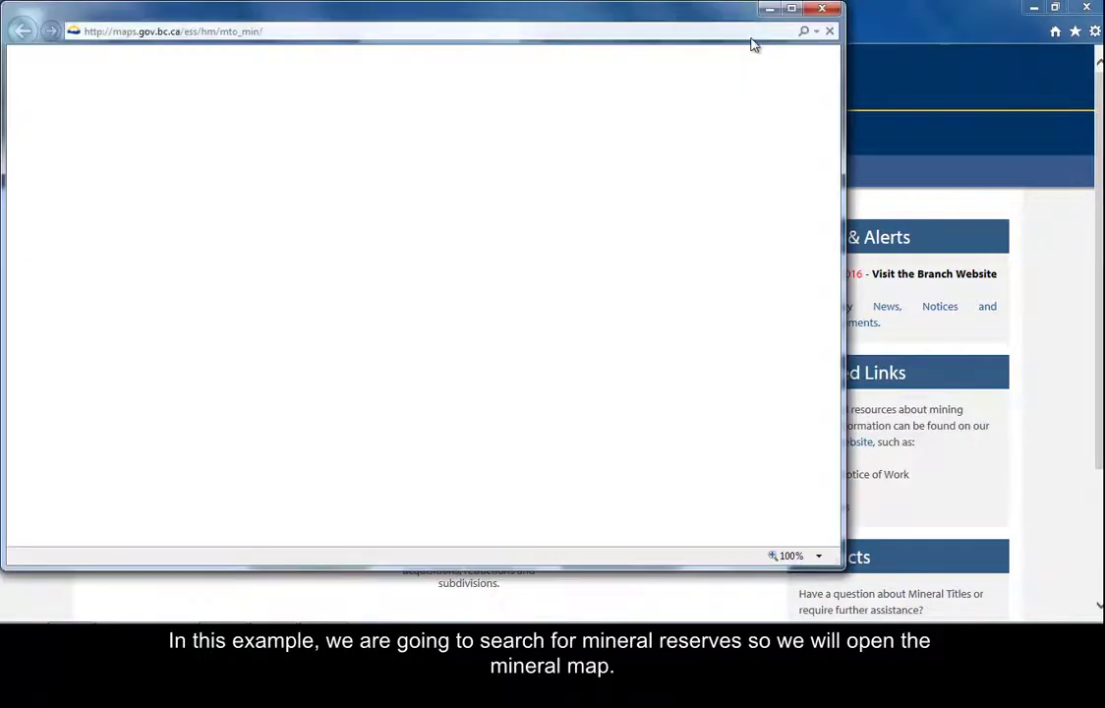
left_click(792, 9)
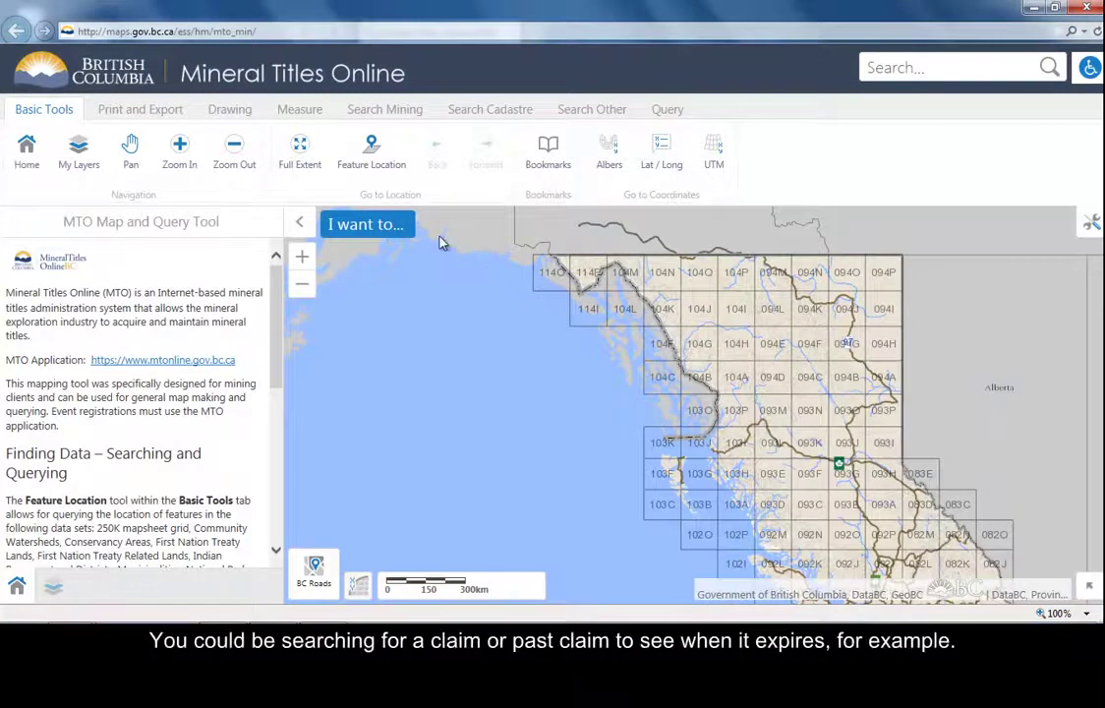
left_click(406, 111)
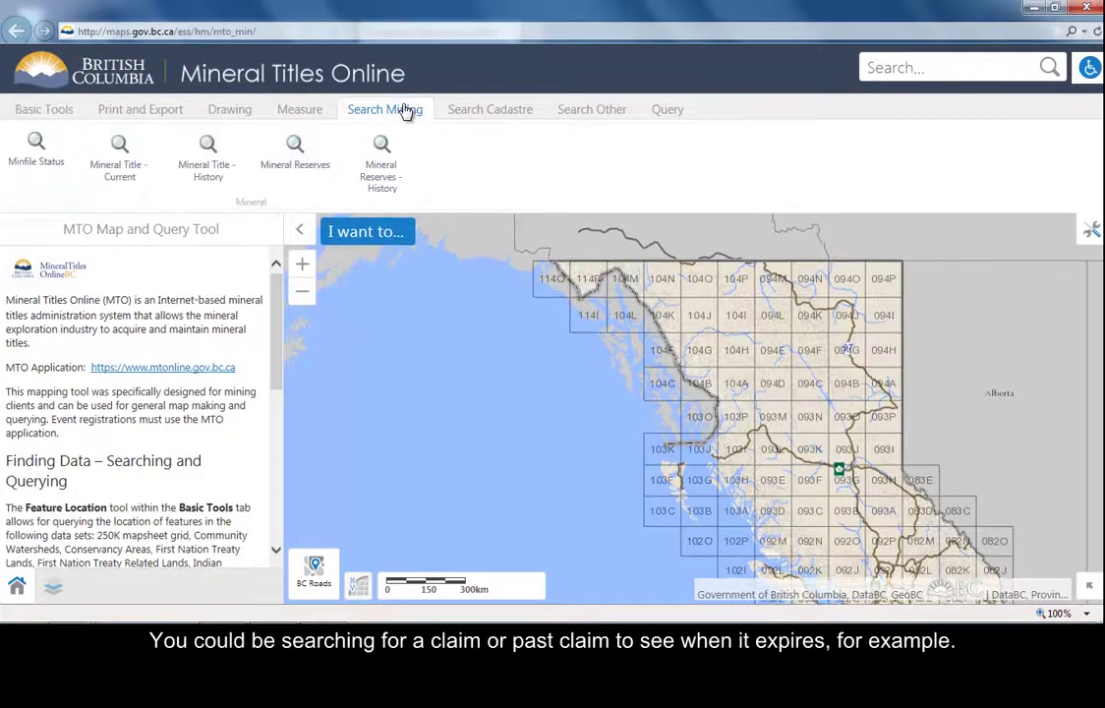
left_click(285, 159)
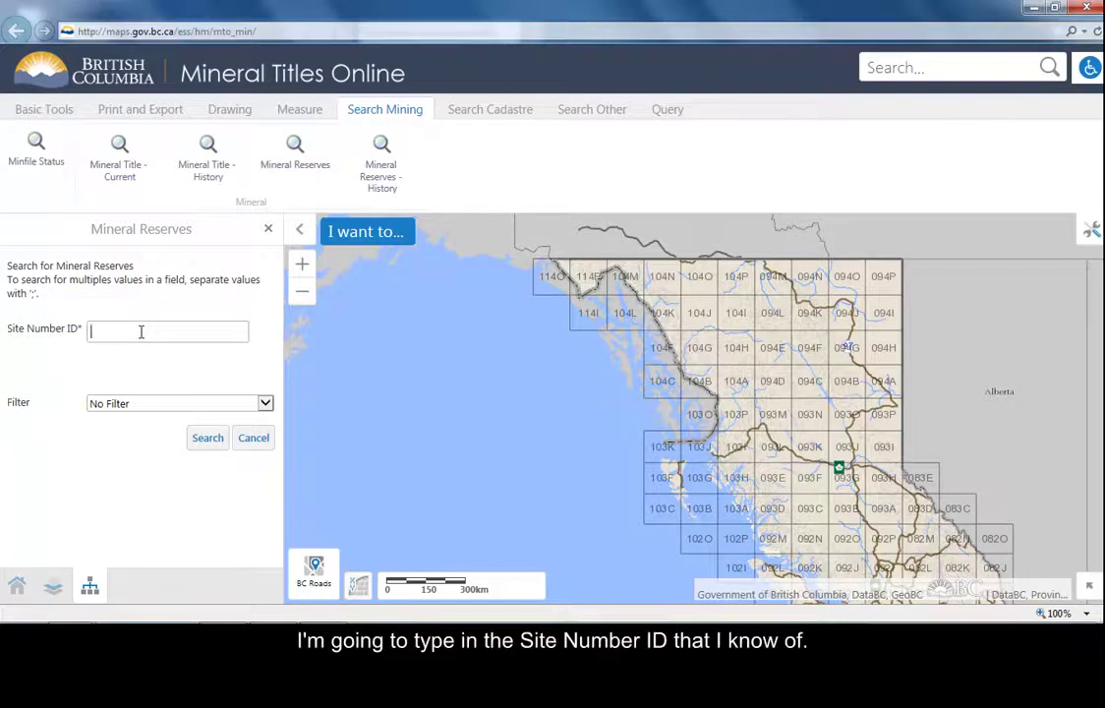
- Search Mineral Reserves for site number 332325 with No Filter
type("32325")
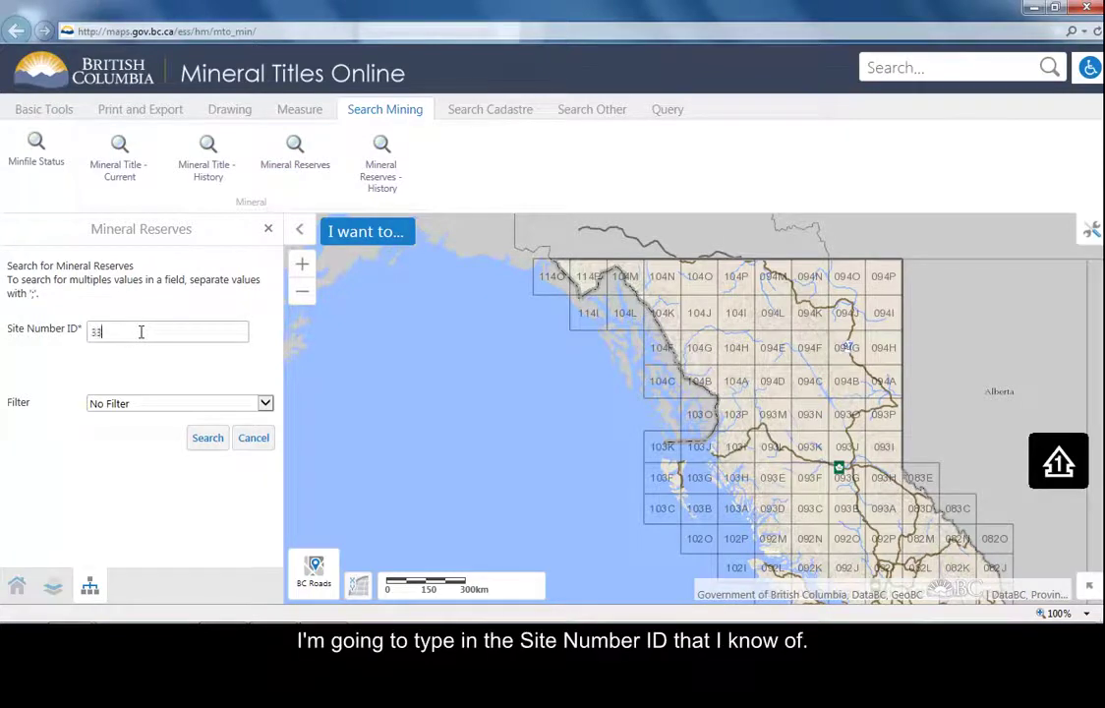
left_click(140, 331)
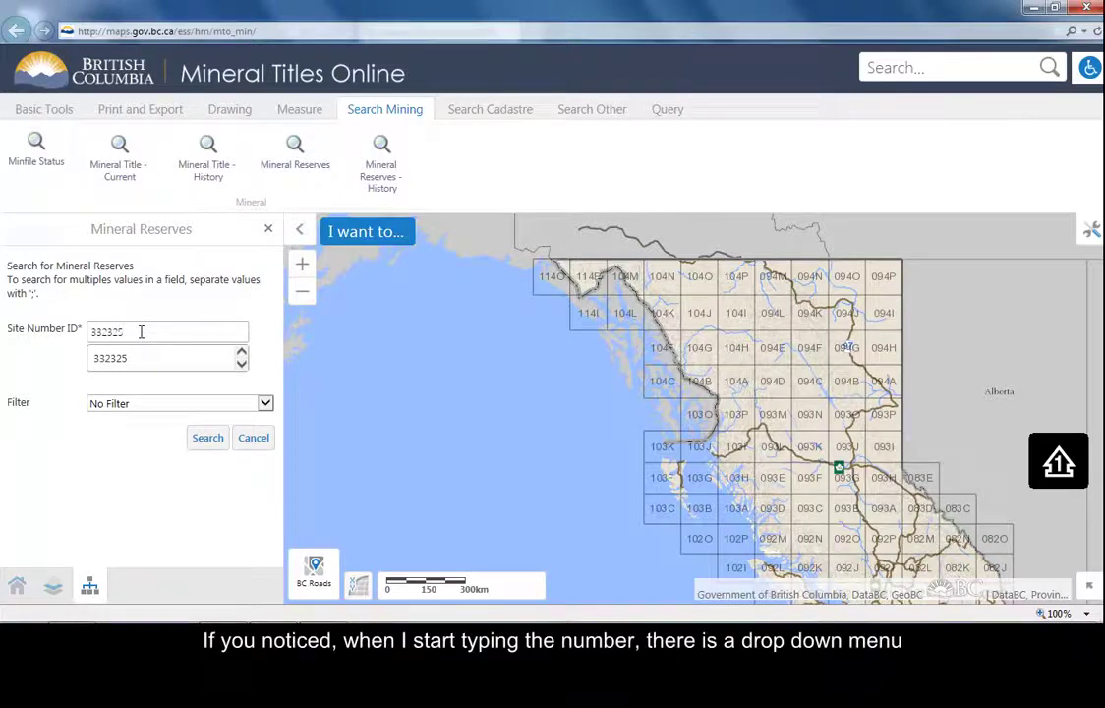
key("BackSpace")
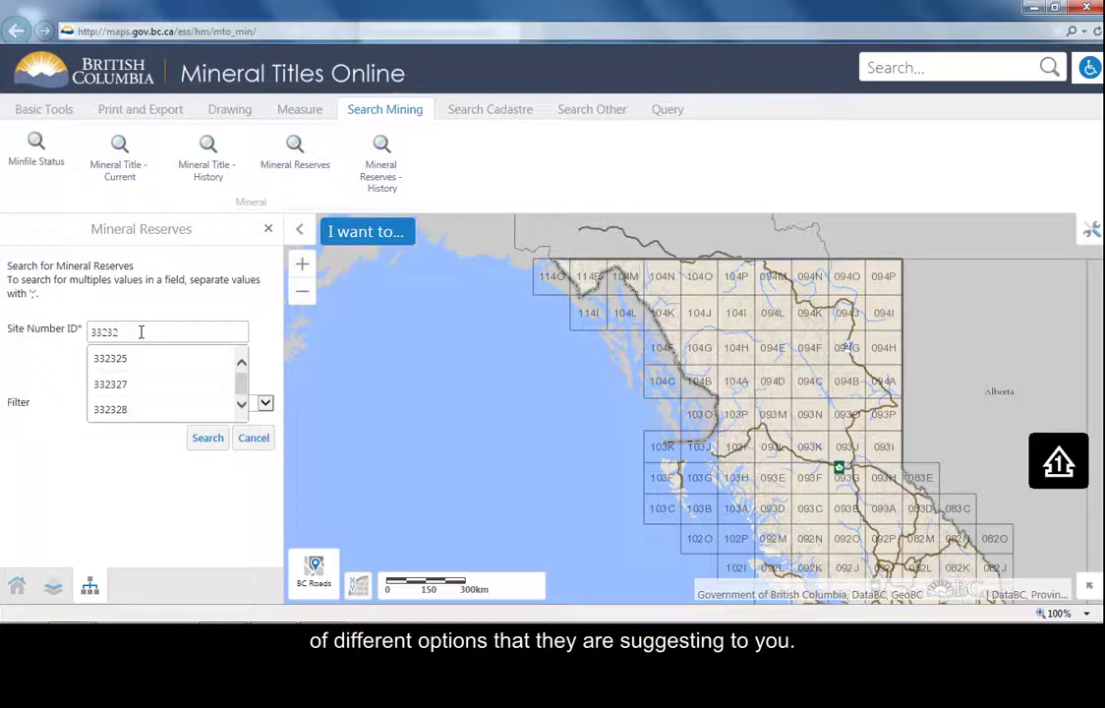
type("5")
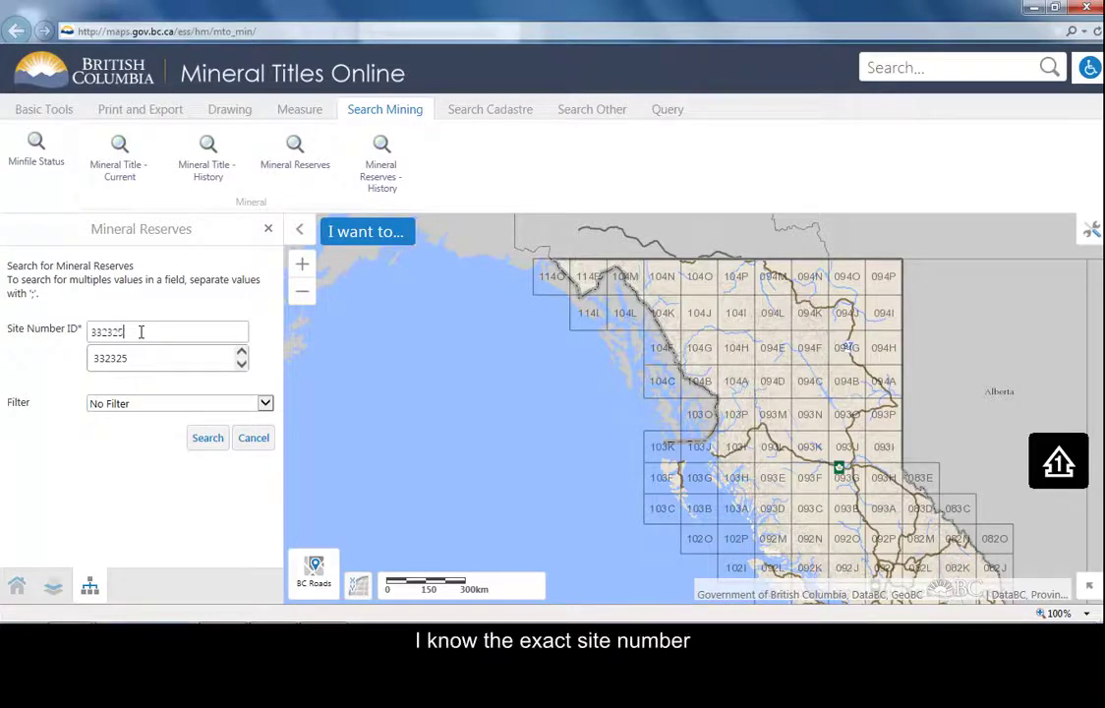
left_click(133, 362)
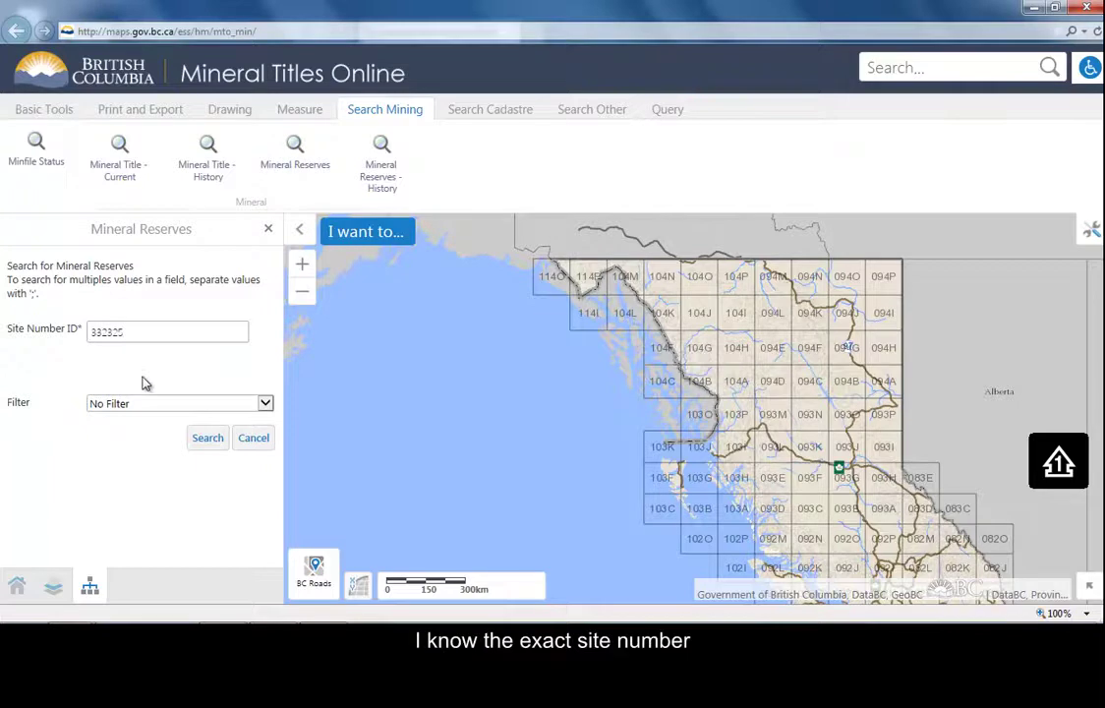
left_click(165, 404)
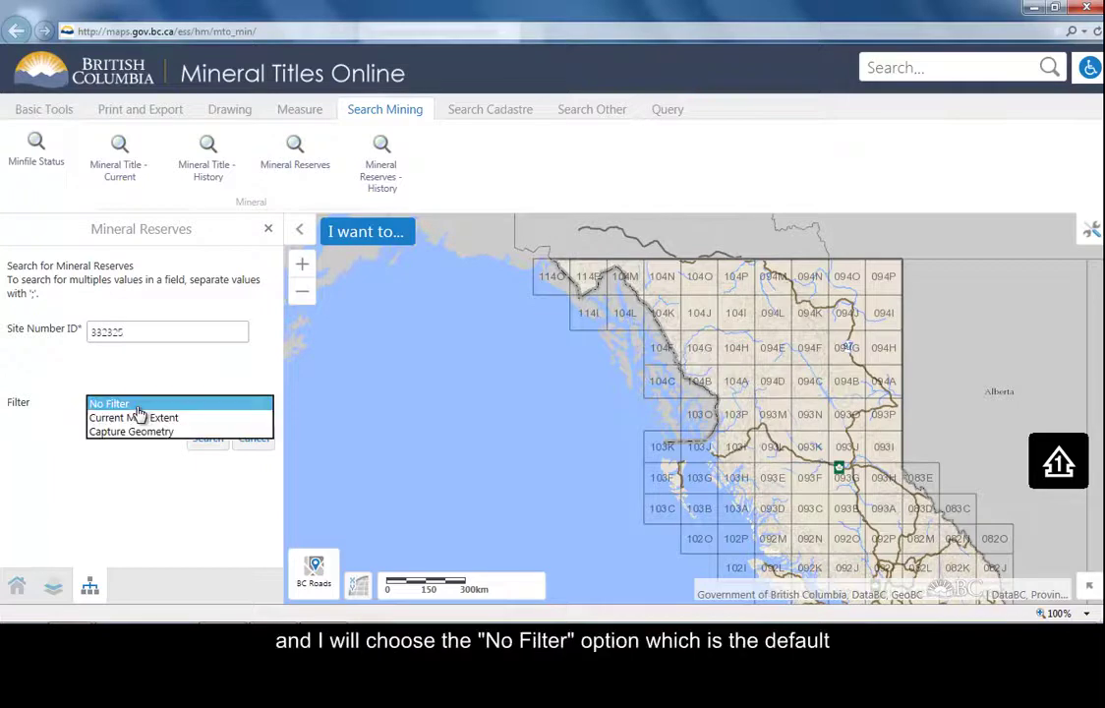
left_click(147, 391)
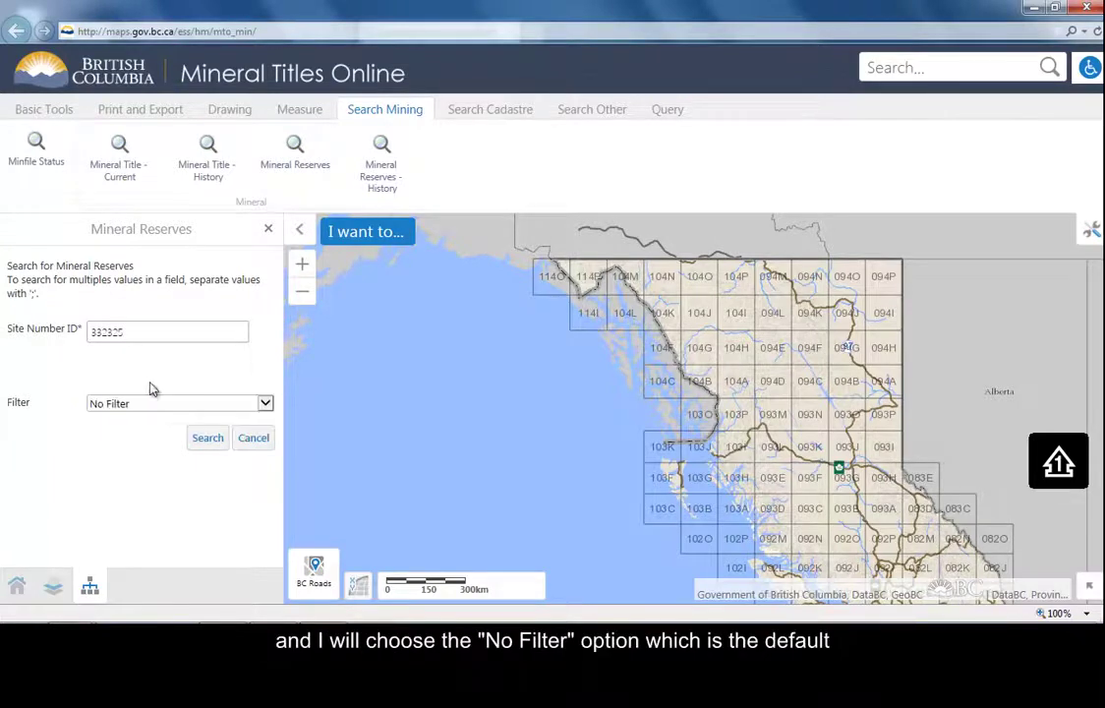
left_click(204, 444)
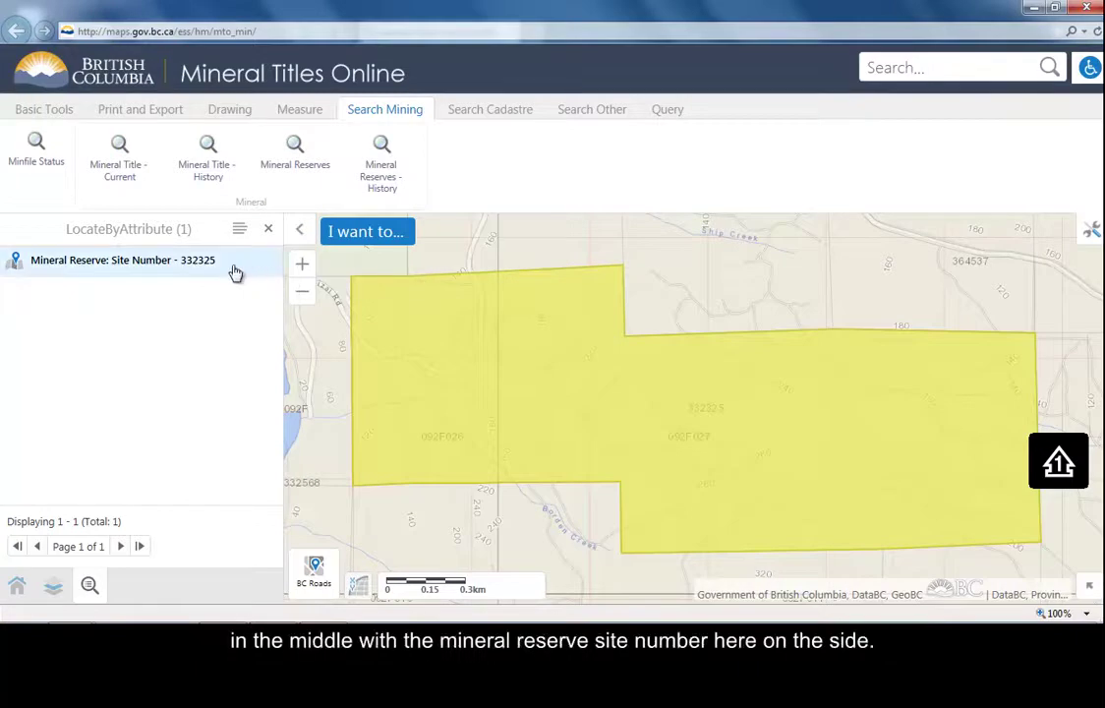
- Open the details of the Site Number 332325 reserve from the results
left_click(119, 269)
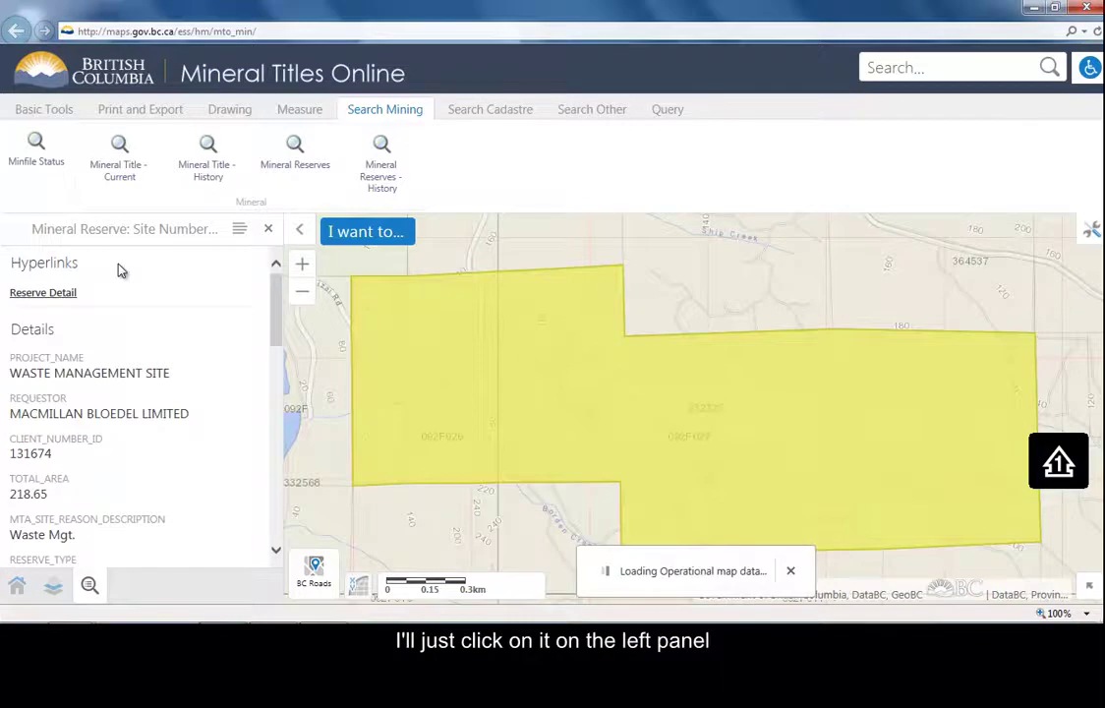
left_click_drag(276, 295, 278, 270)
left_click(239, 228)
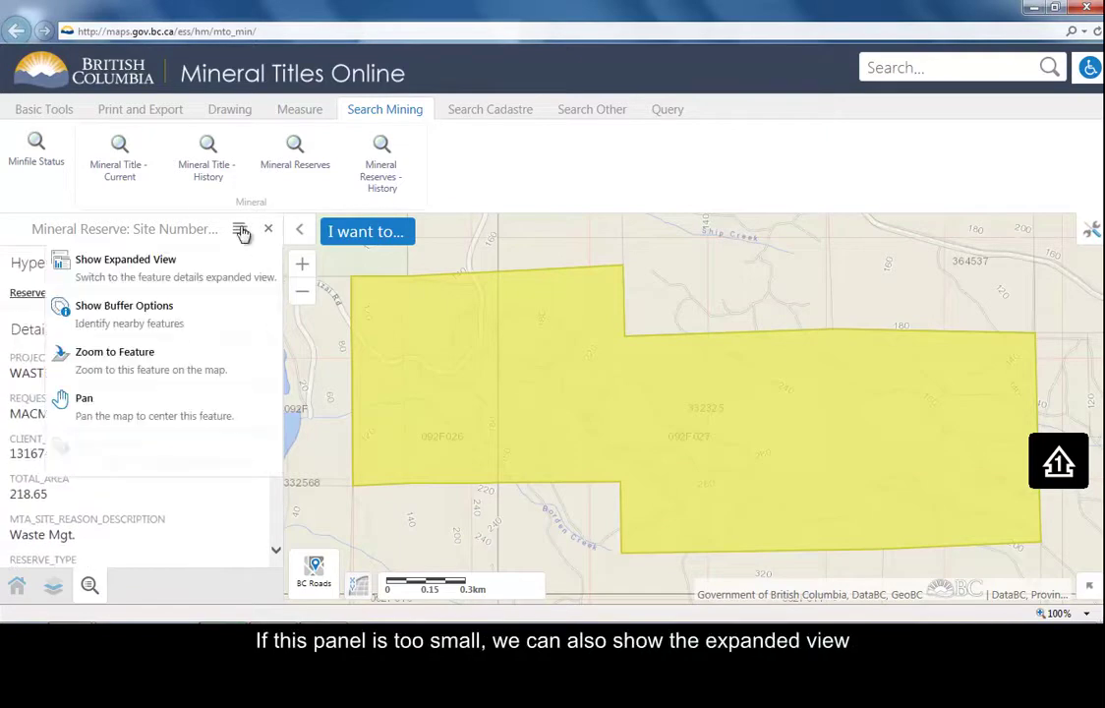
left_click(195, 265)
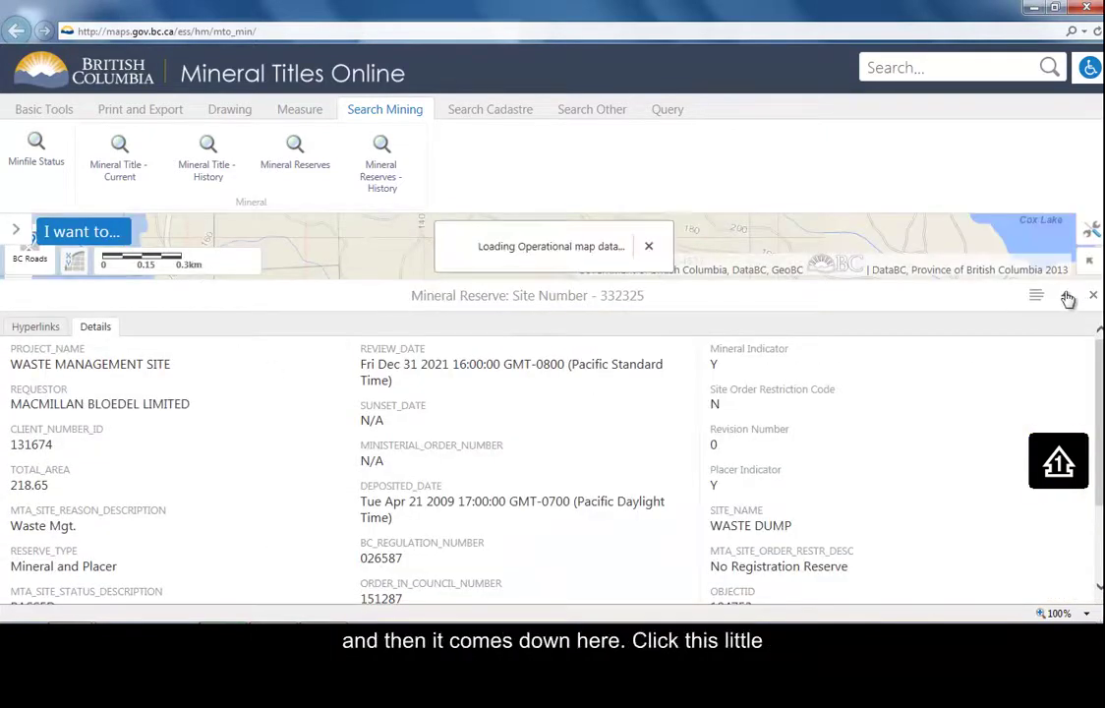
left_click(1067, 298)
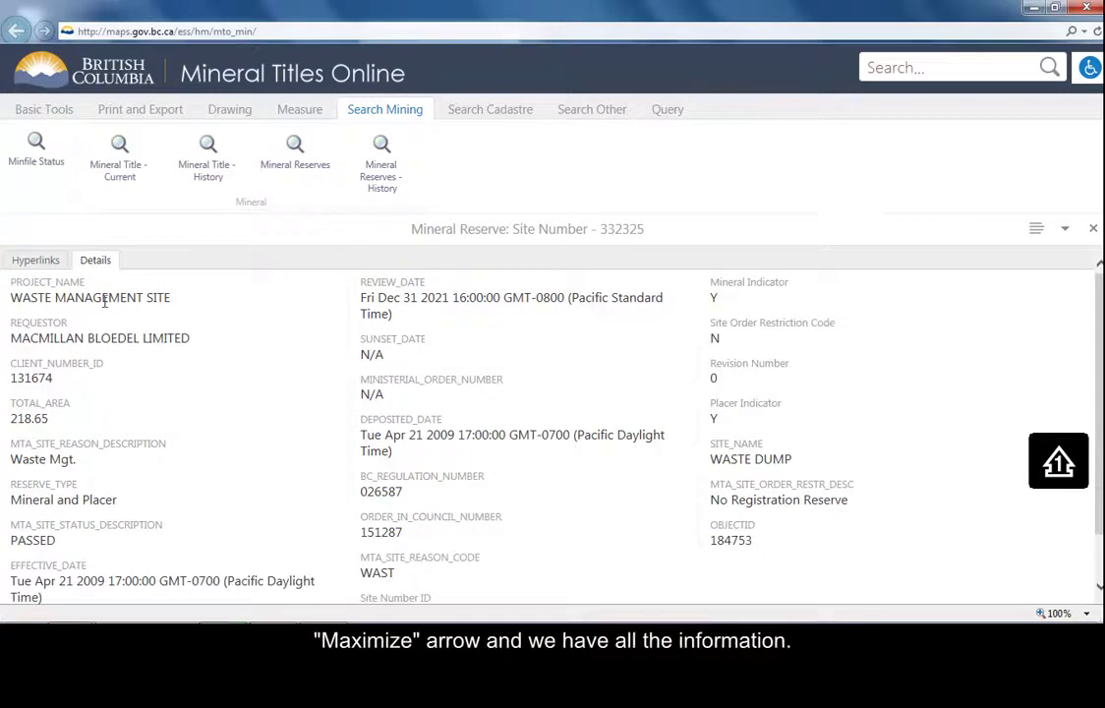
left_click(1040, 229)
left_click(967, 268)
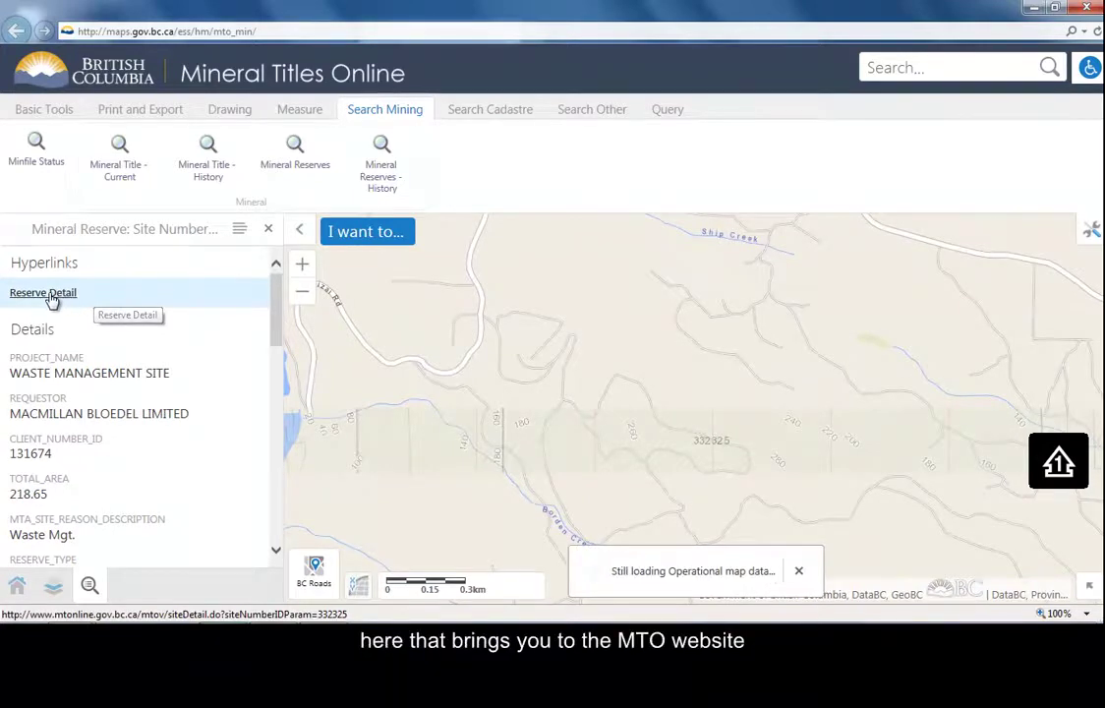
left_click(43, 293)
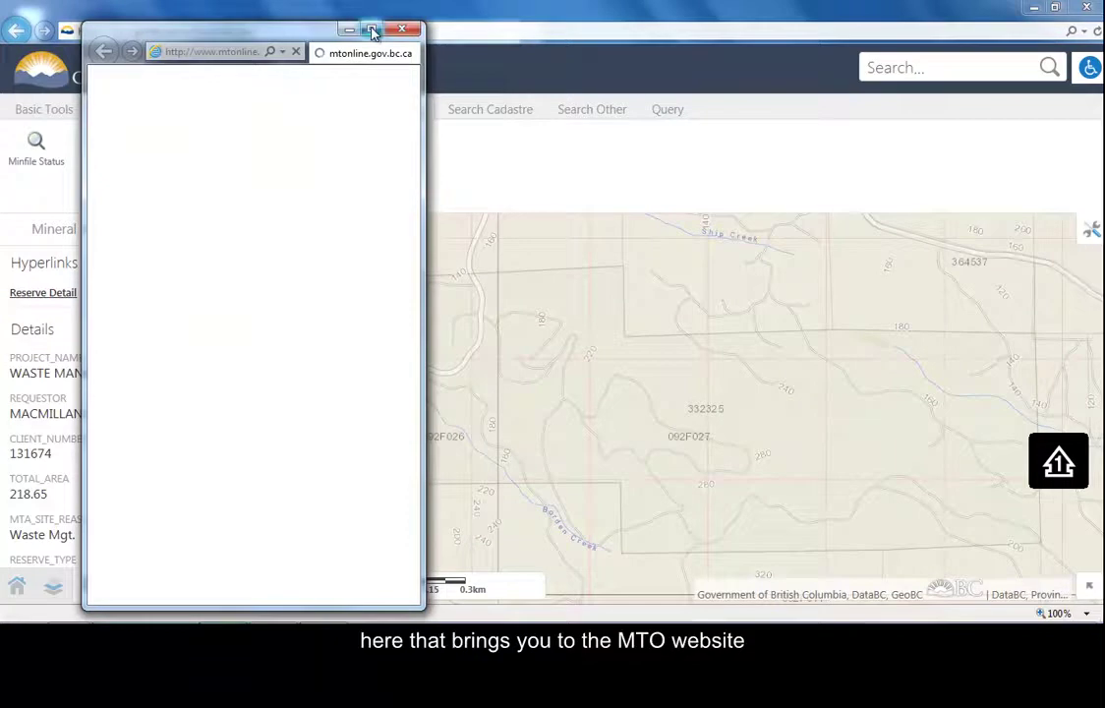
left_click(372, 32)
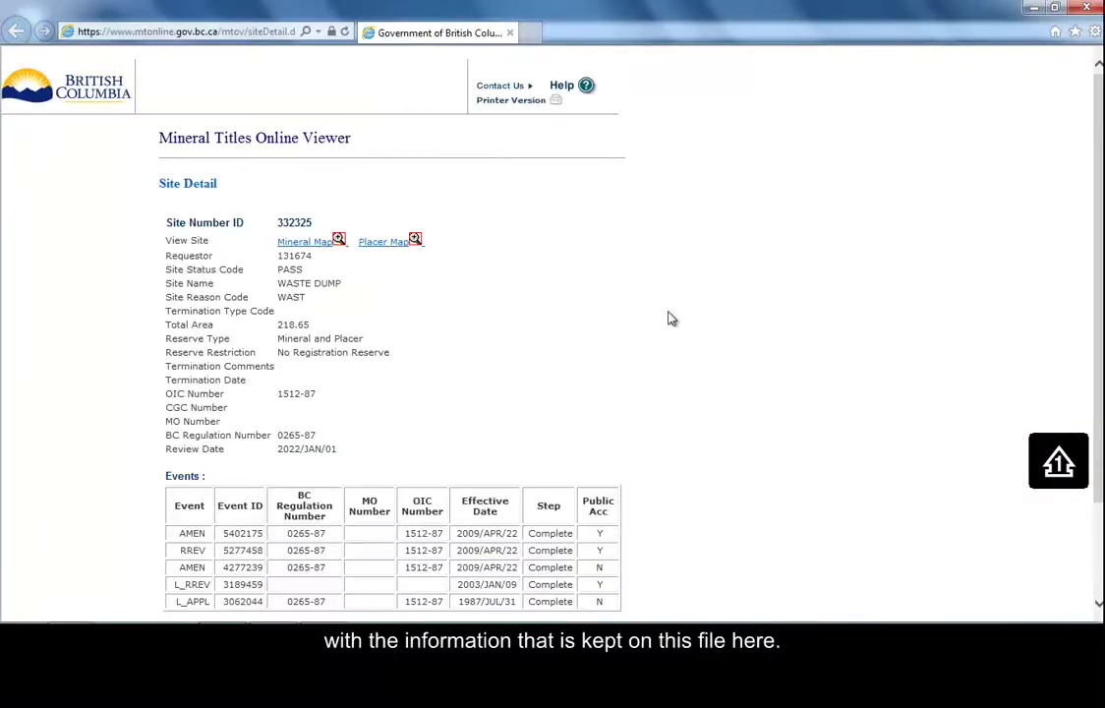
left_click(1086, 8)
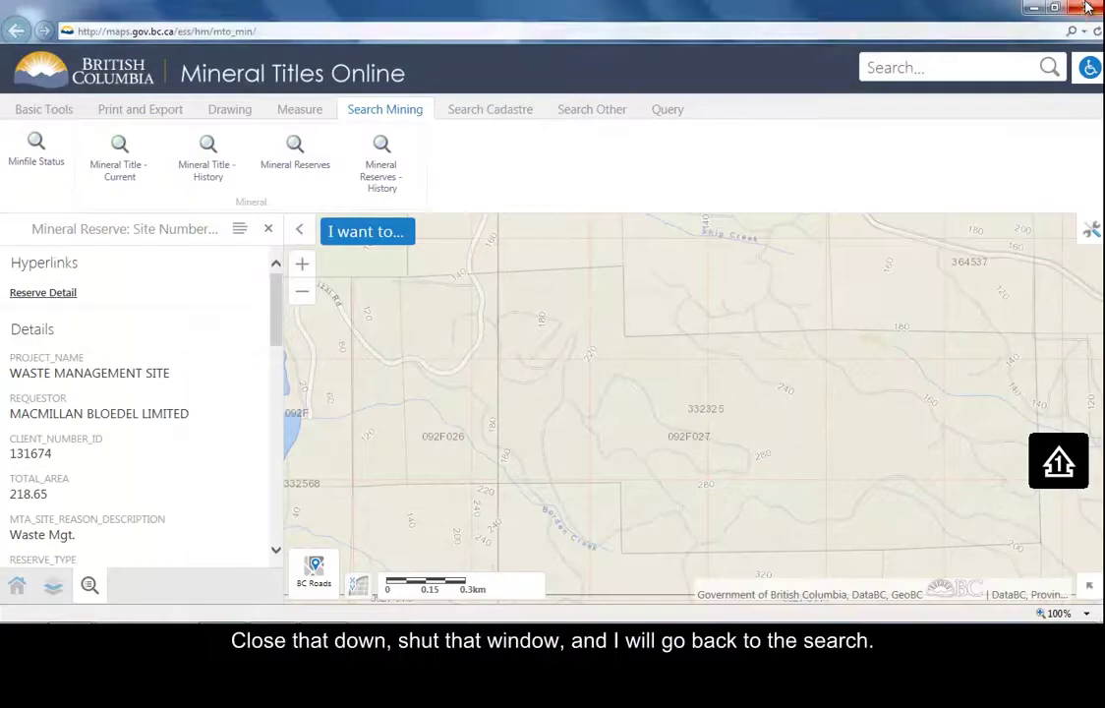
- Close the reserve details and results, and reopen the Mineral Reserves search form
left_click(268, 232)
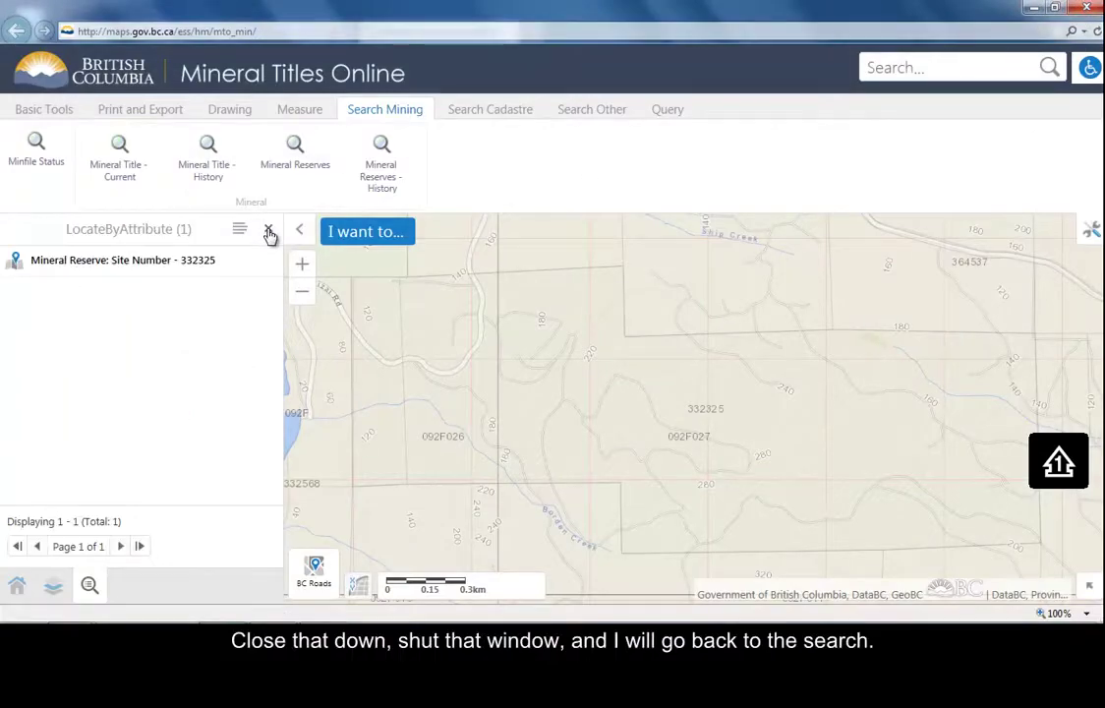
left_click(268, 233)
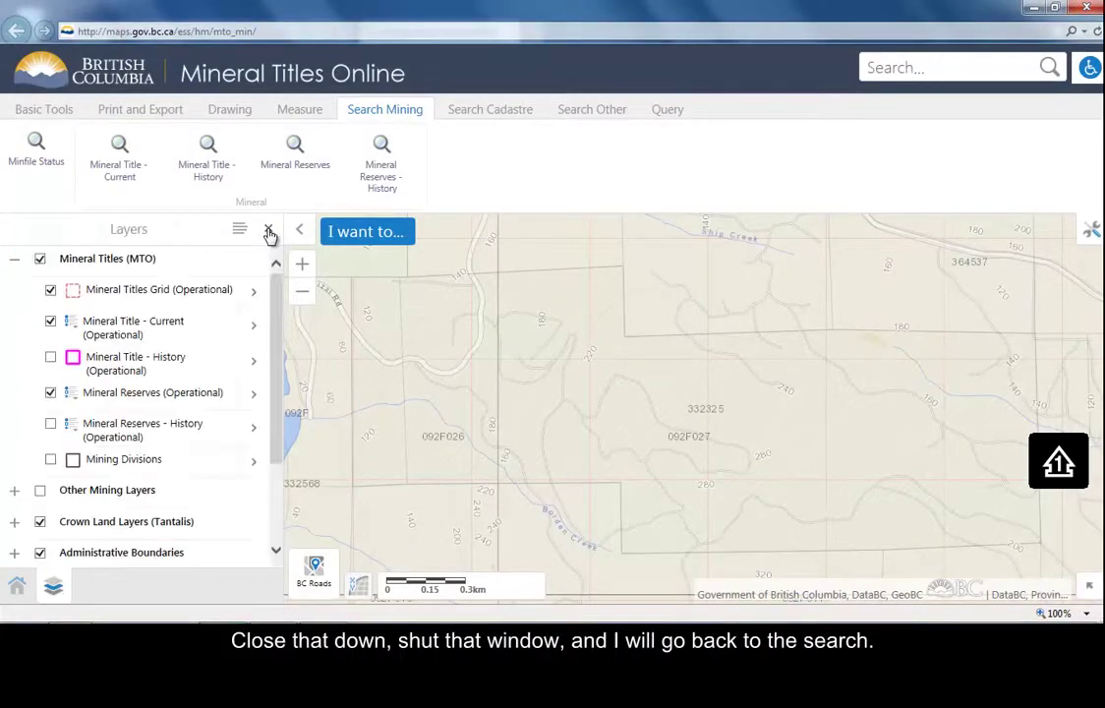
left_click(296, 160)
- Enter site number 332325, set the filter to Capture Geometry, and proceed to the area of interest
left_click(140, 332)
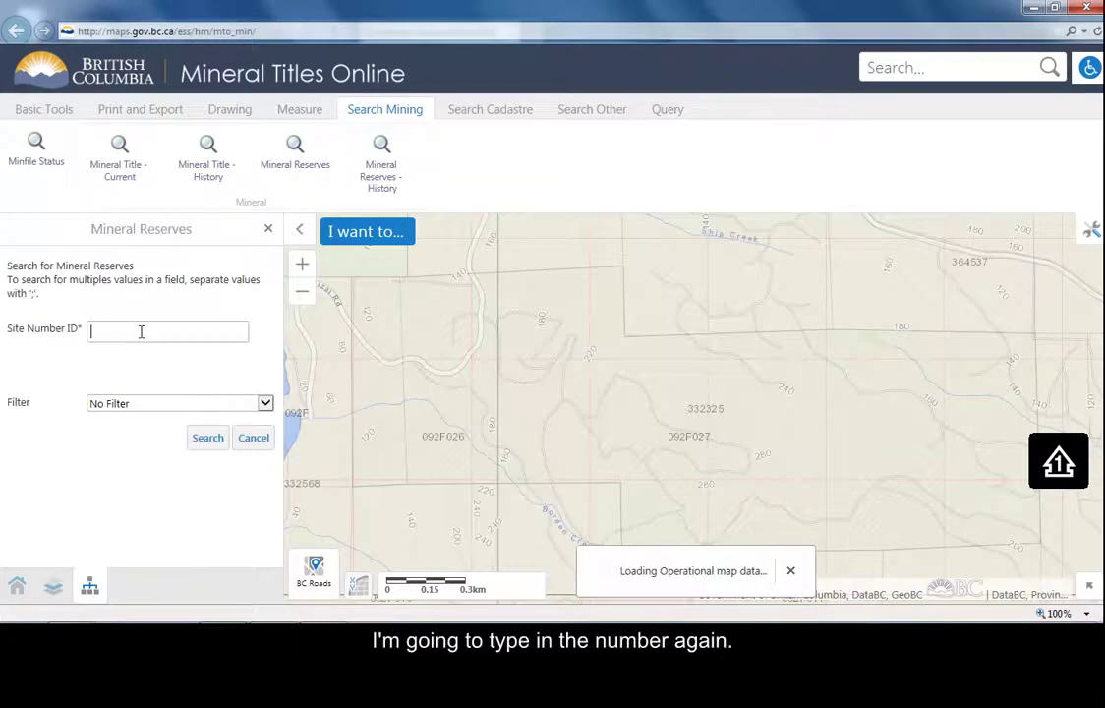
type("332325")
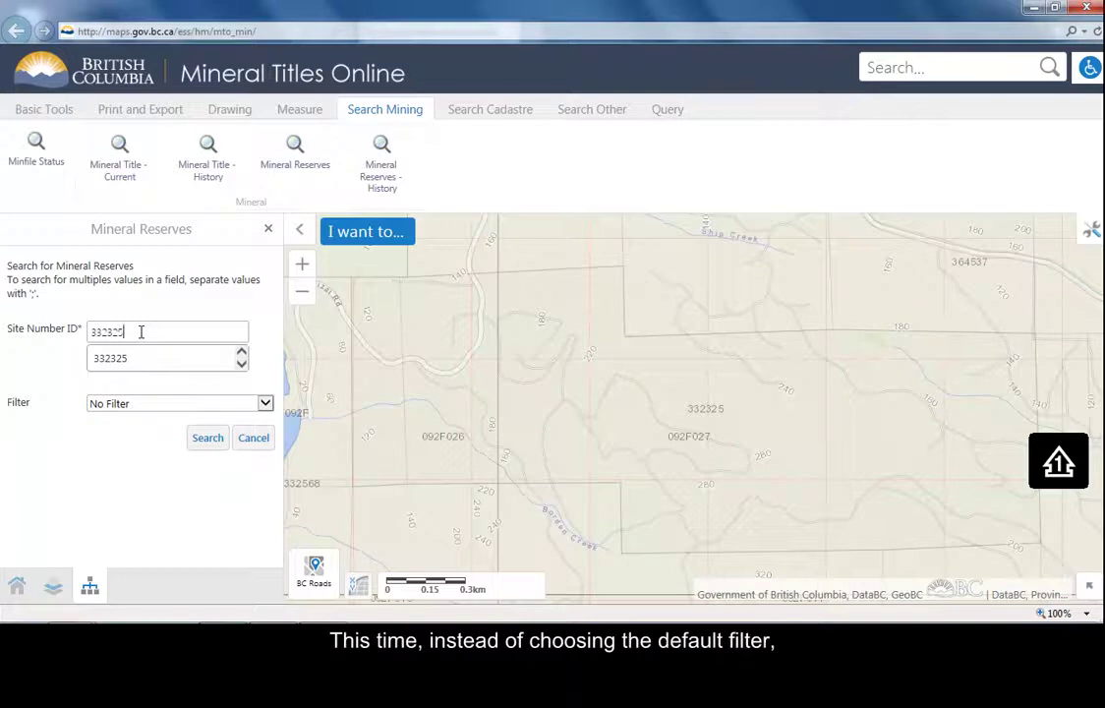
left_click(126, 413)
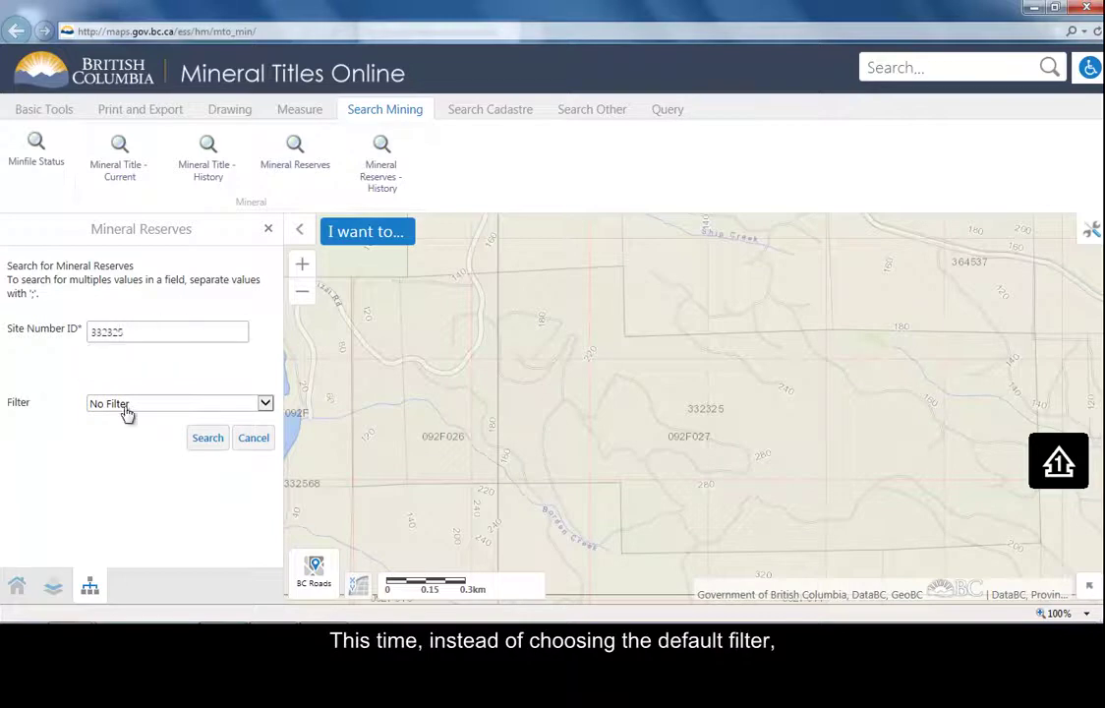
left_click(126, 407)
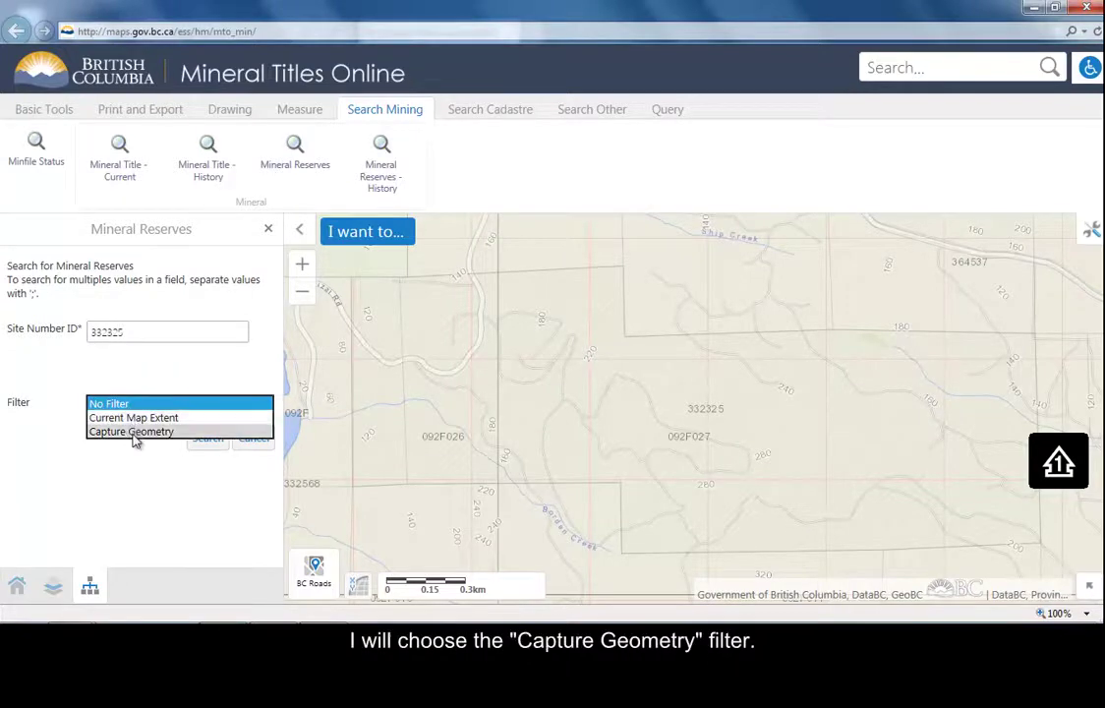
left_click(132, 433)
scroll(637, 332, "down", 1)
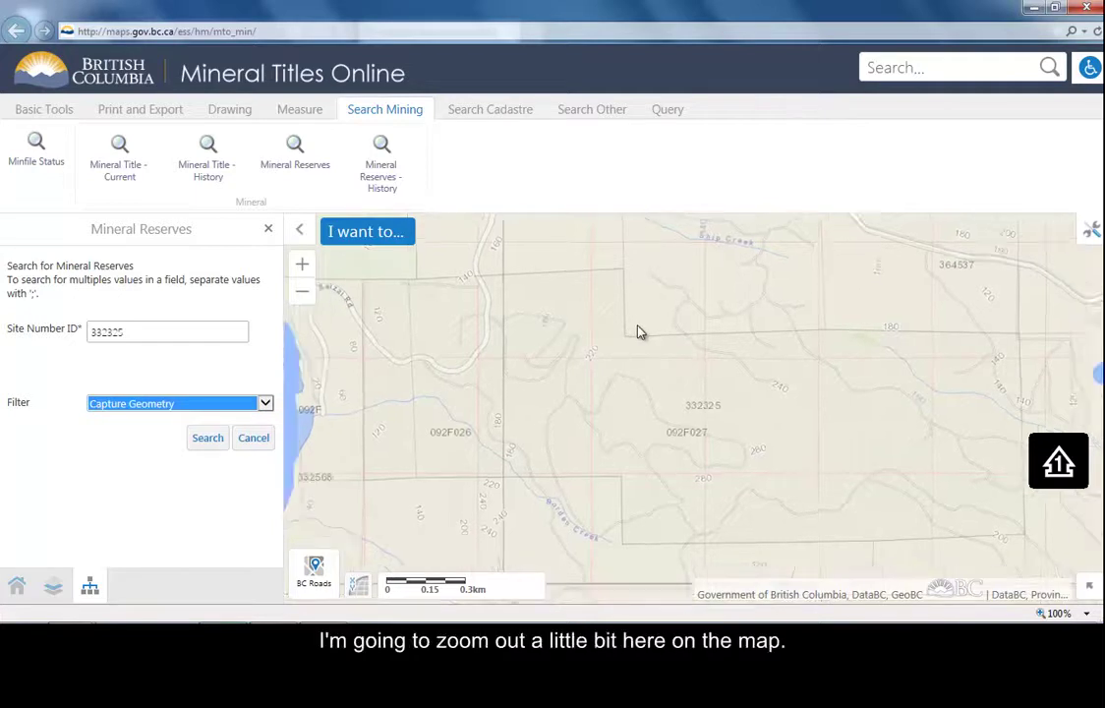
scroll(637, 333, "down", 3)
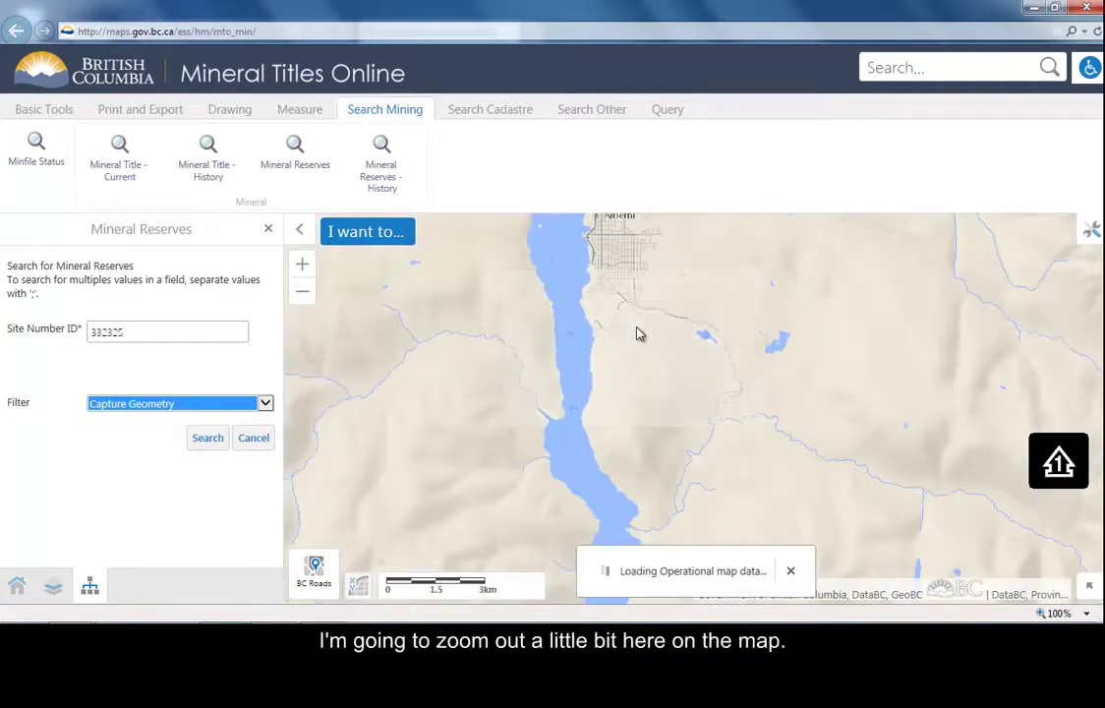
scroll(639, 331, "down", 2)
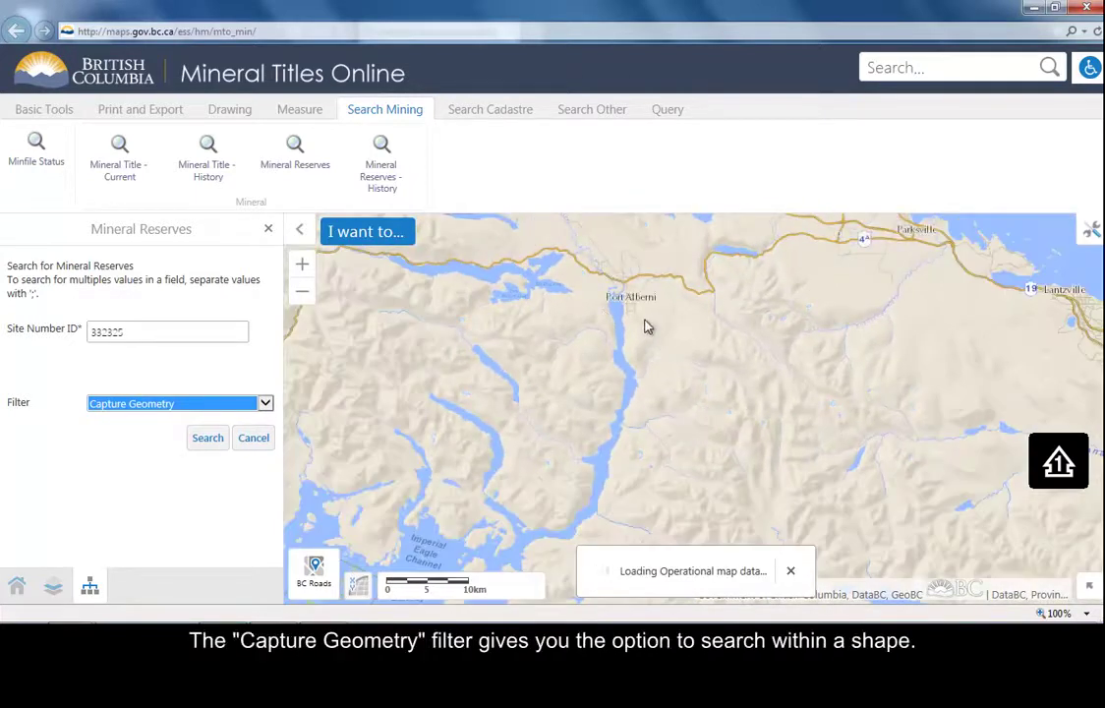
left_click(211, 449)
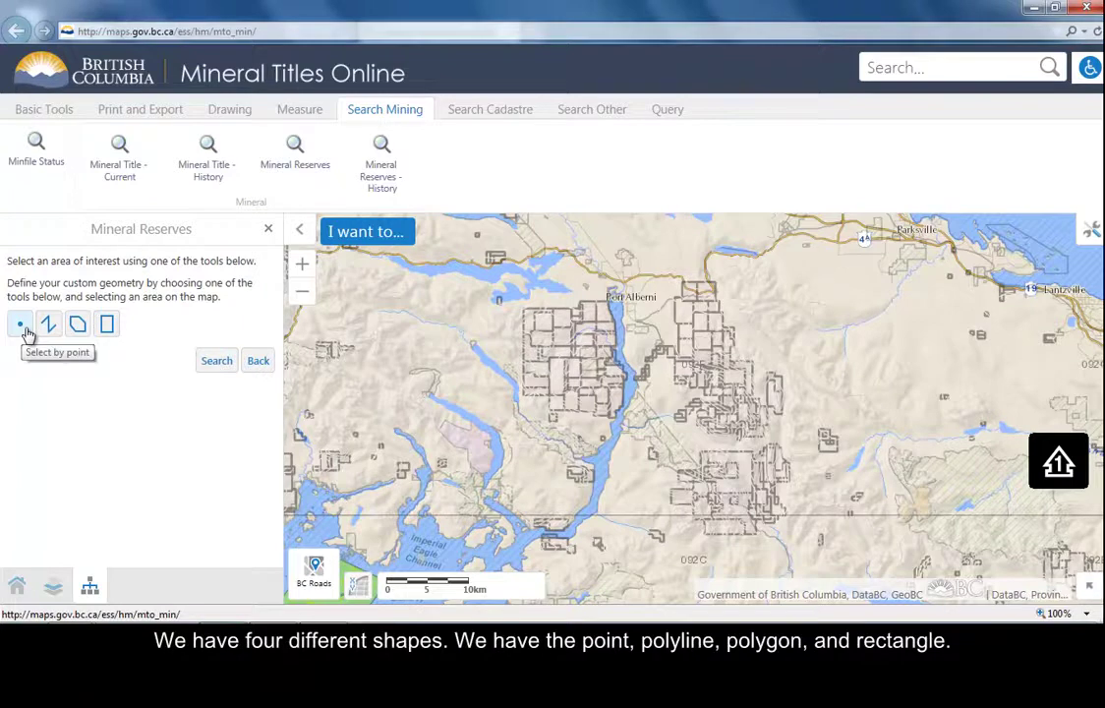
- Search within a rectangle drawn around Port Alberni and focus on reserve 332325
left_click(108, 326)
left_click_drag(457, 239, 894, 521)
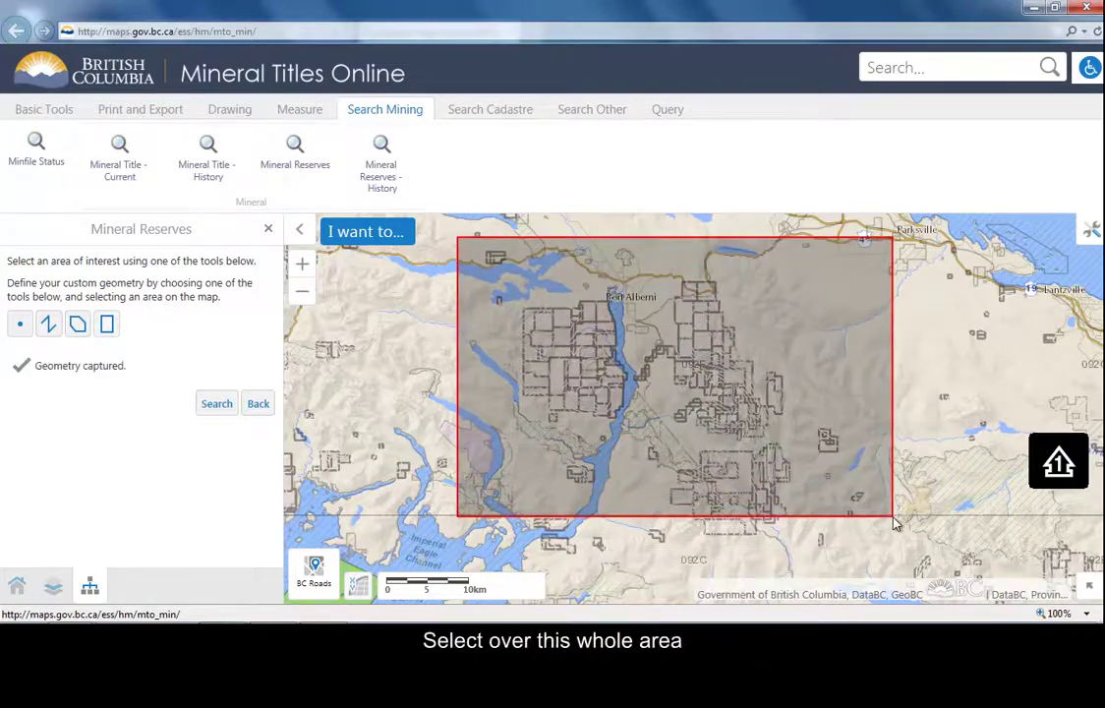
left_click(216, 407)
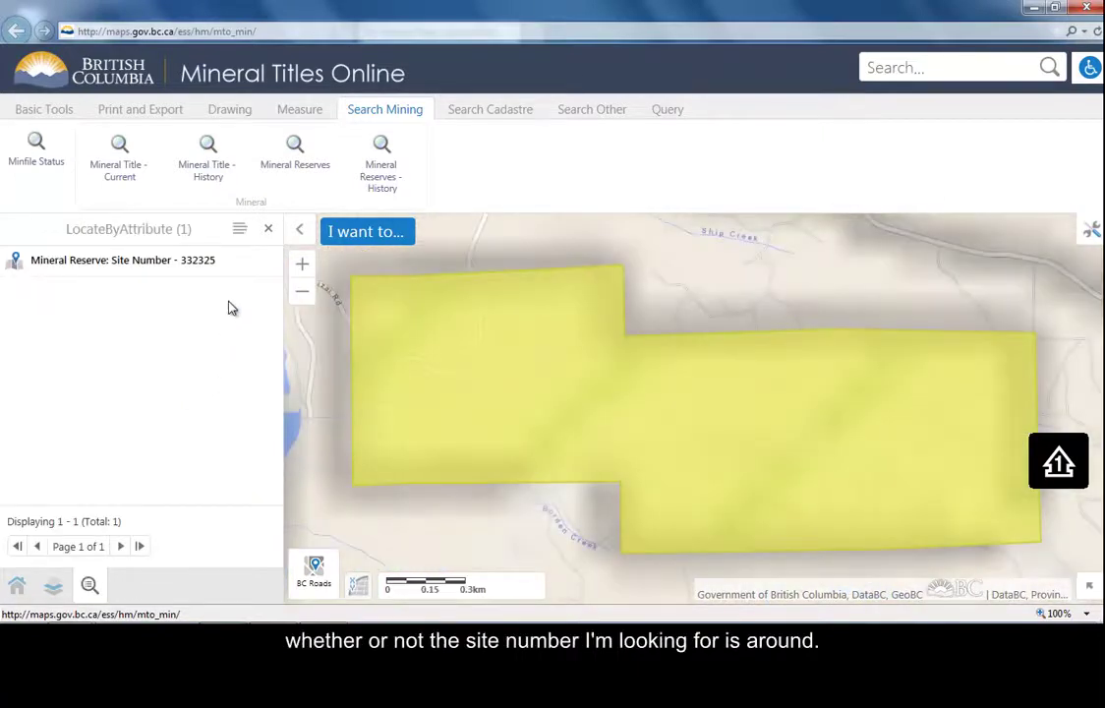
left_click(186, 266)
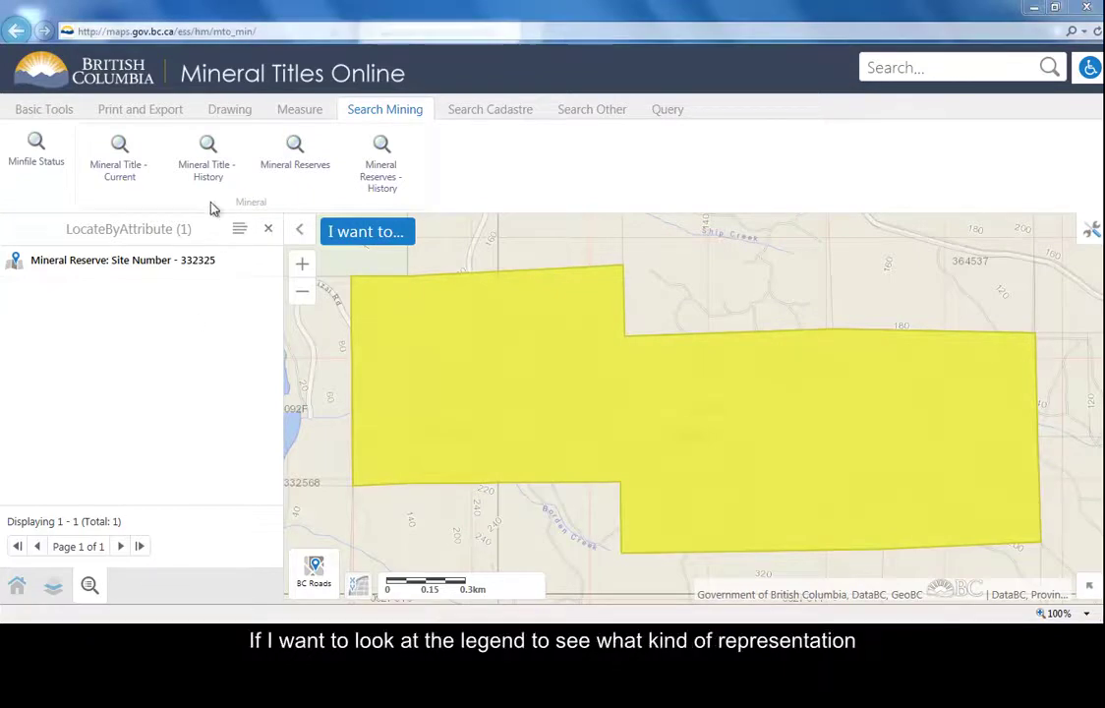
- Show the Mineral Reserves legend under Mineral Titles (MTO) in My Layers
left_click(44, 110)
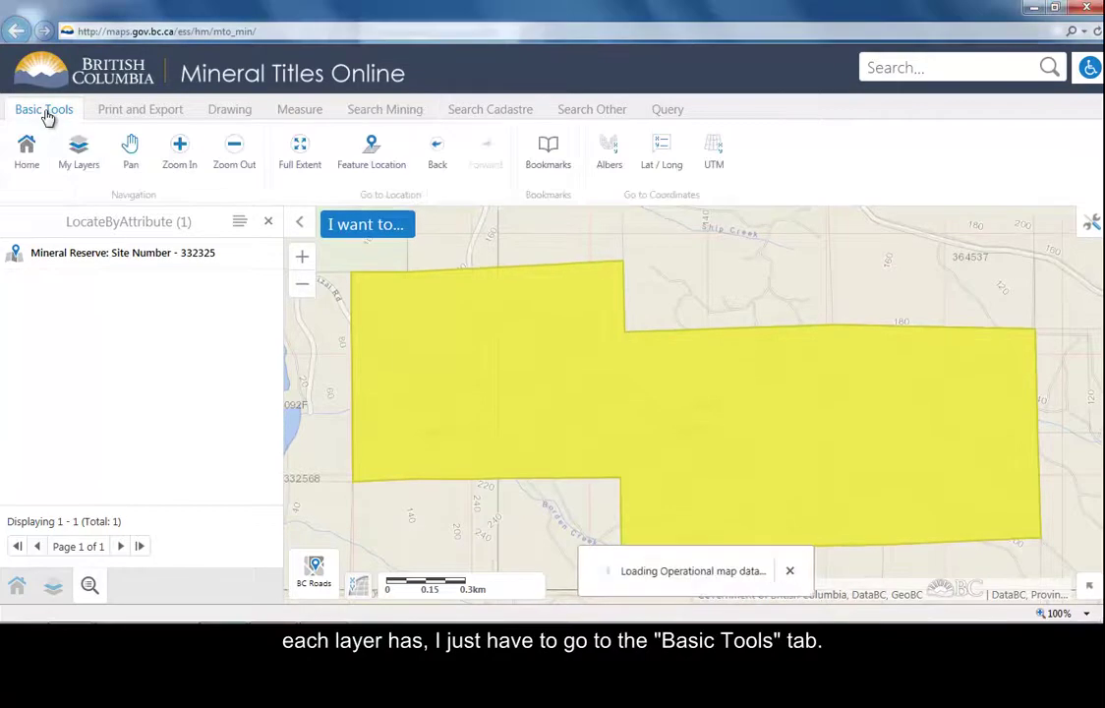
left_click(87, 159)
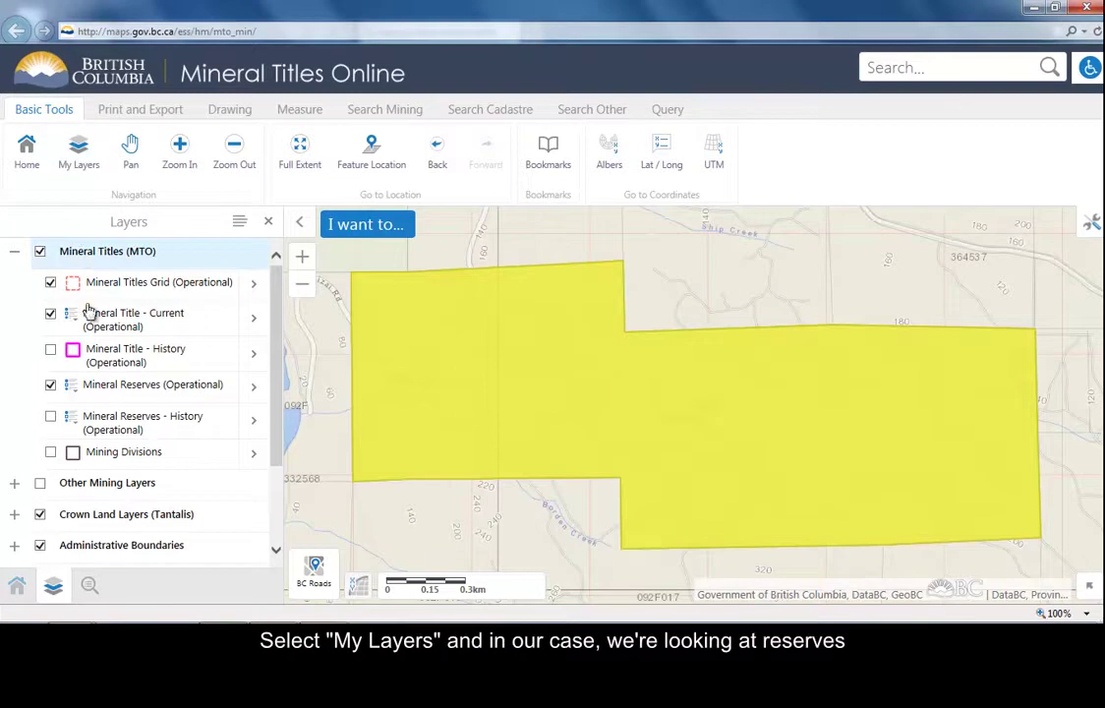
left_click(14, 251)
left_click(15, 254)
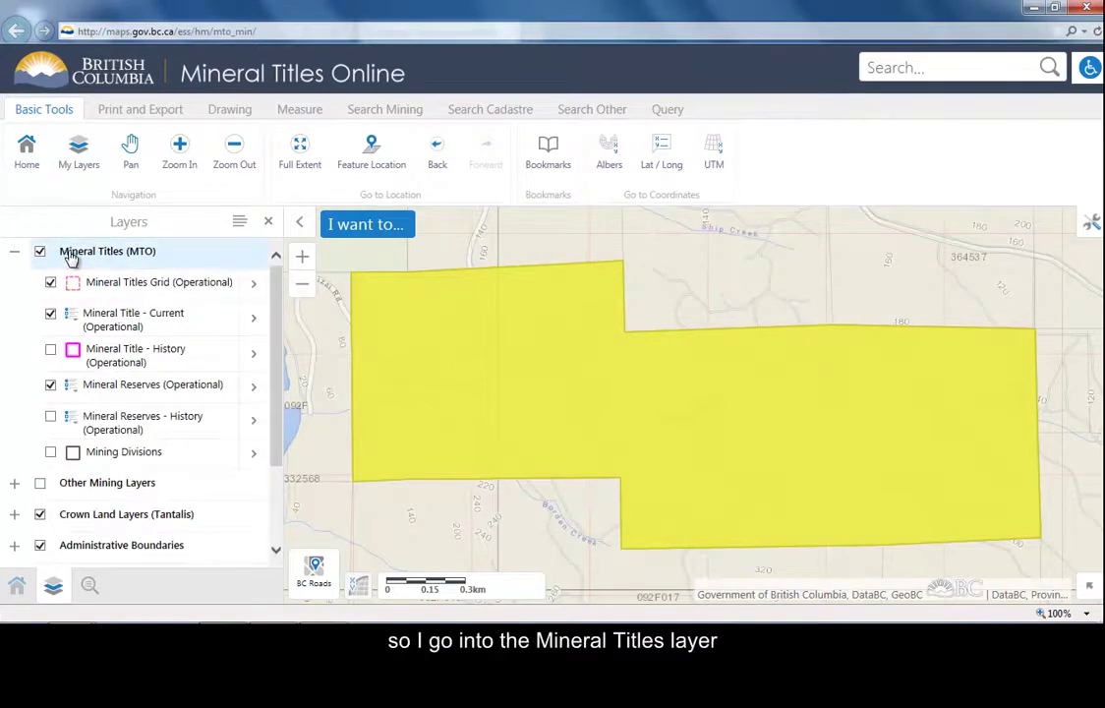
left_click(69, 387)
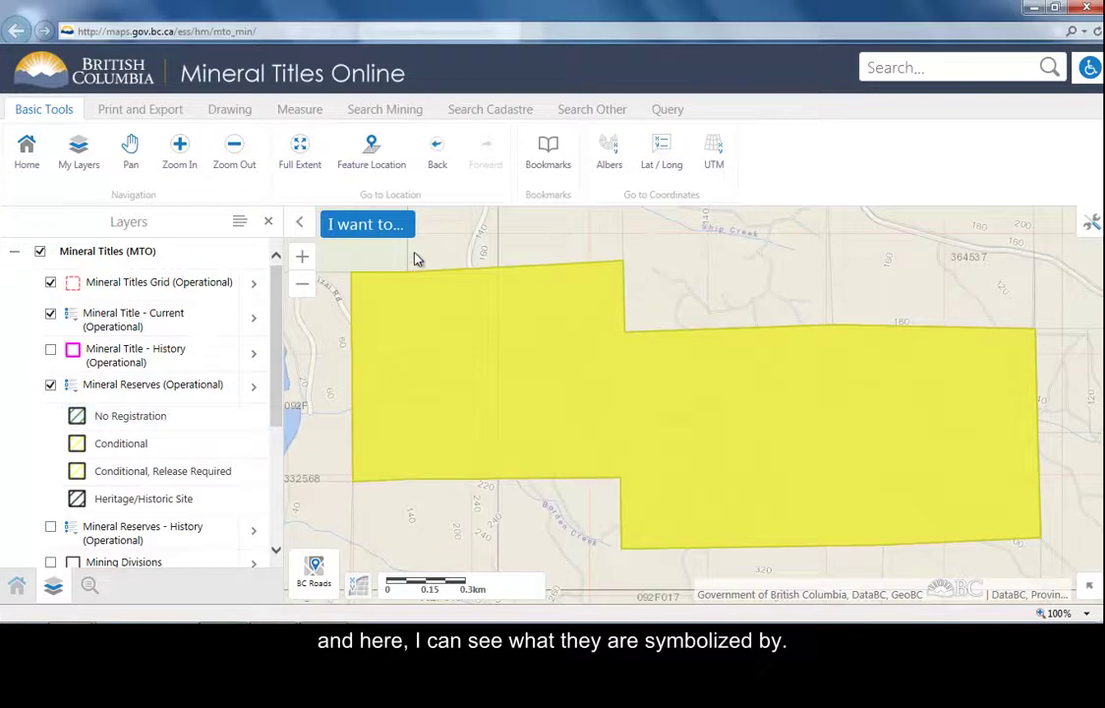
scroll(610, 362, "up", 2)
scroll(609, 361, "down", 3)
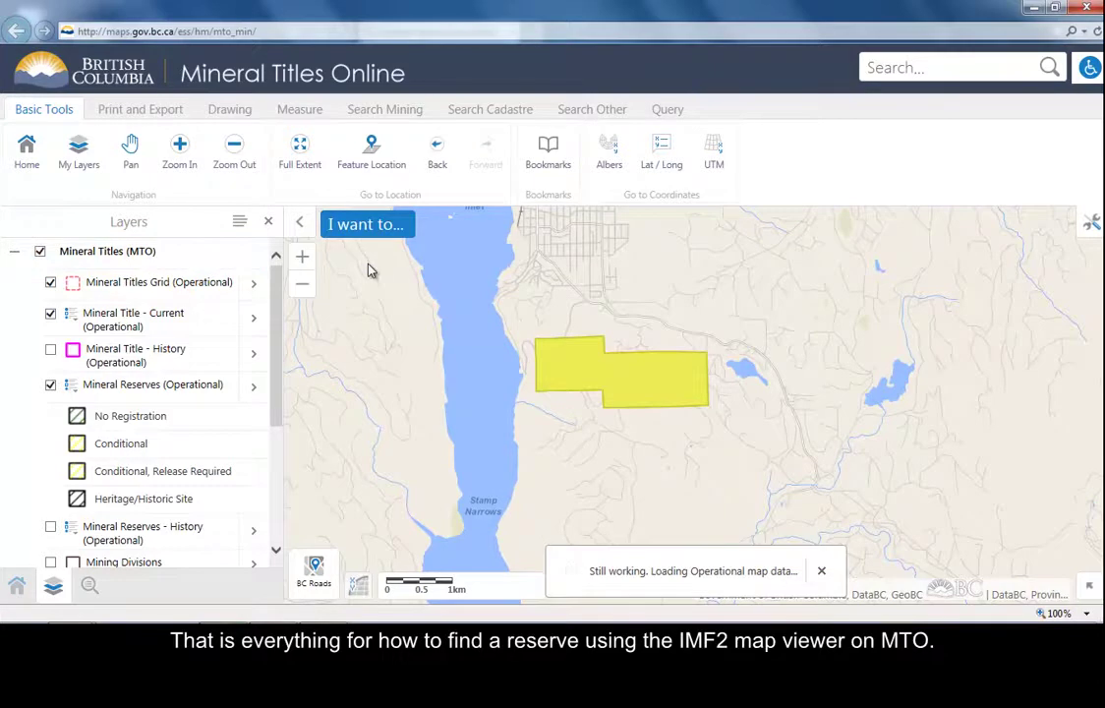
- Switch back to the MTO home page window
mouse_move(197, 614)
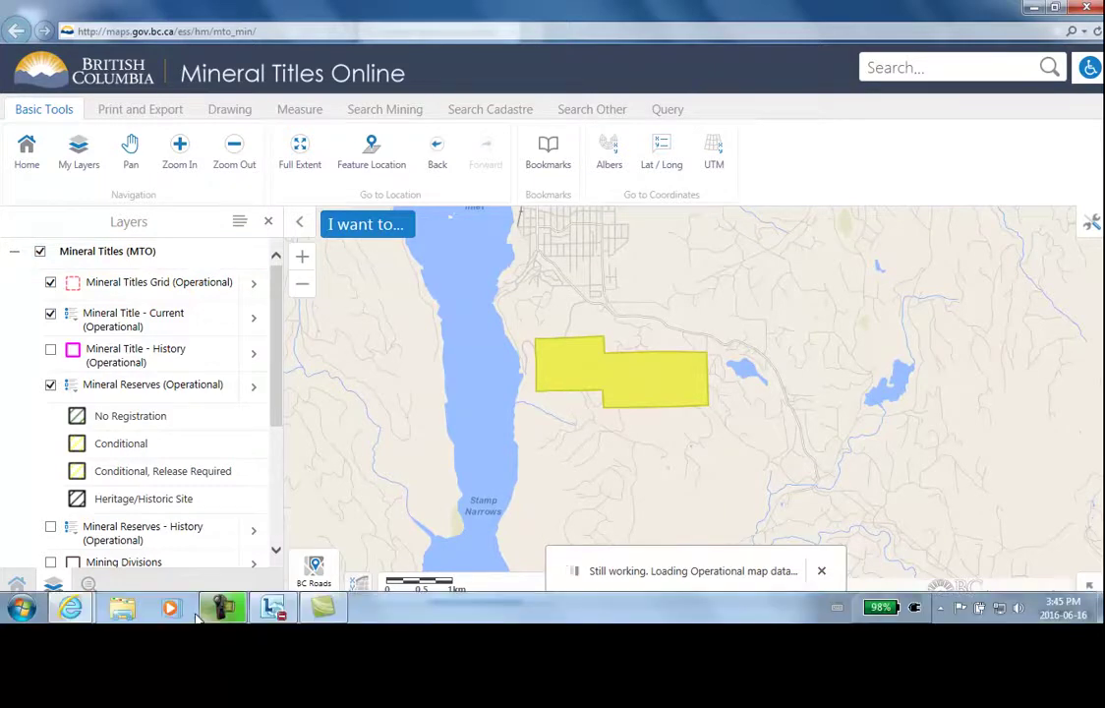
mouse_move(70, 605)
left_click(91, 486)
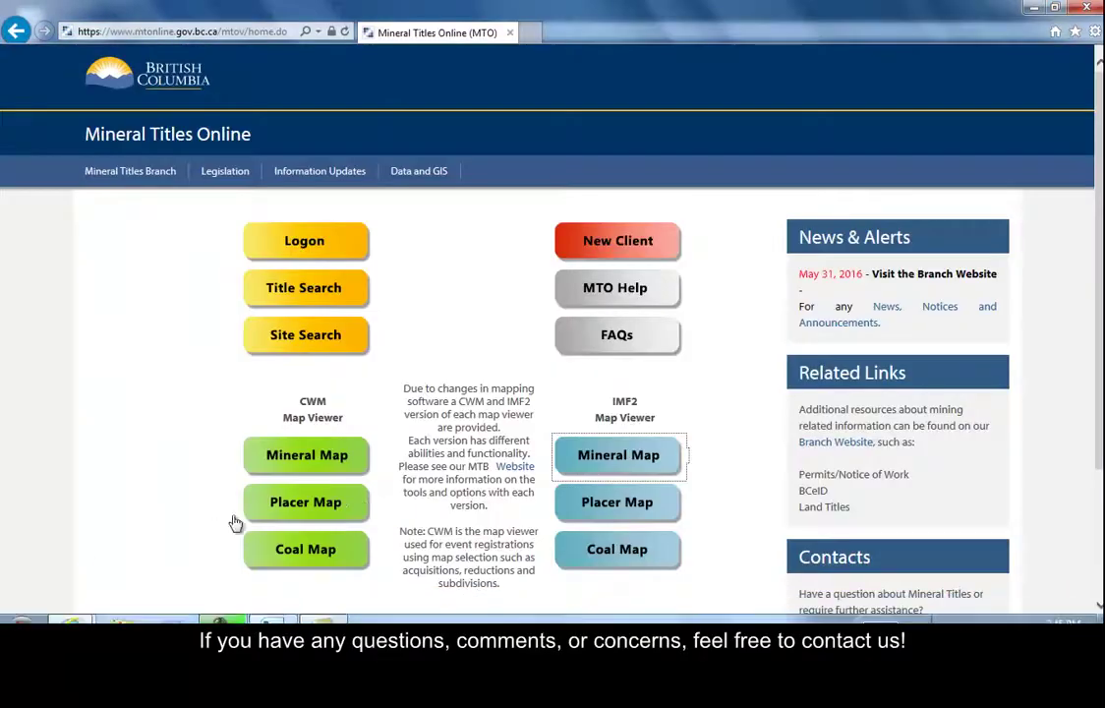